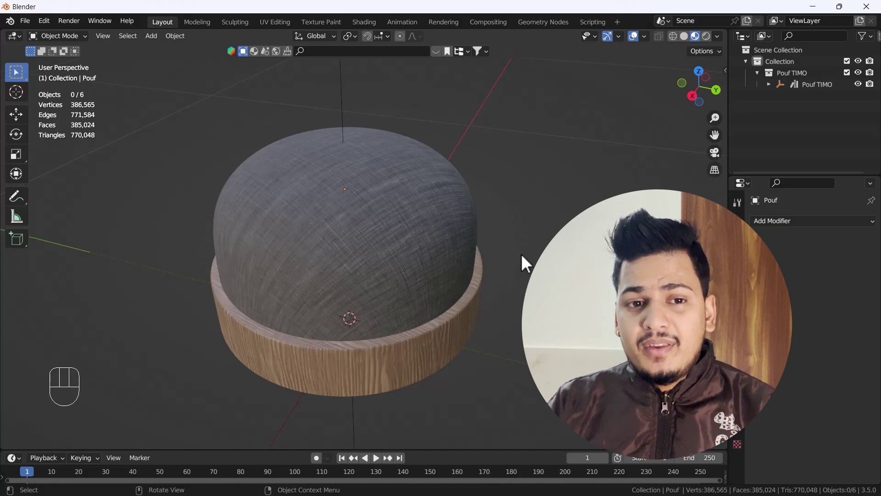
- Select and frame the pouf cushion, then check its dense mesh (386,565 vertices) in Edit Mode
click(310, 234)
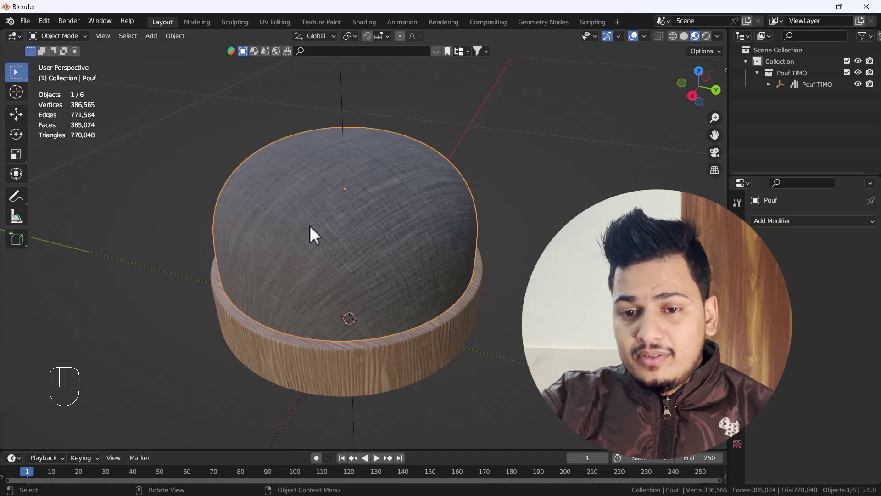
key(KP_Decimal)
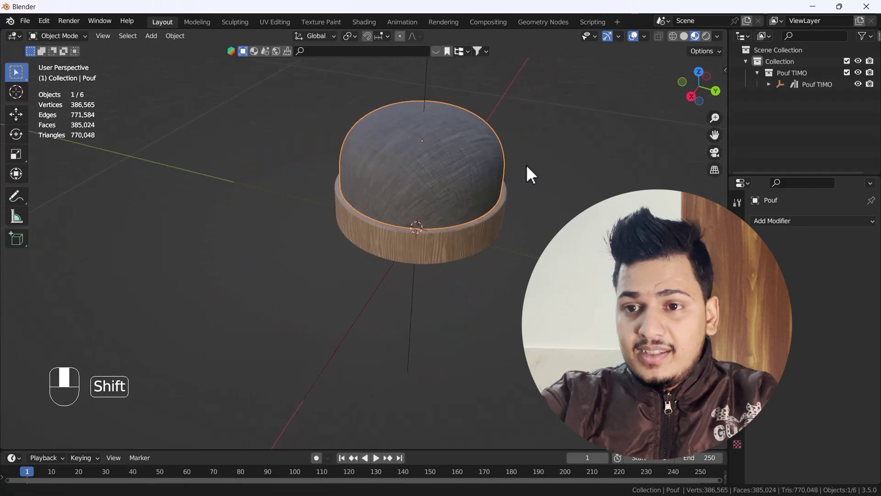
shift+middle_drag(527, 173, 613, 71)
key(Tab)
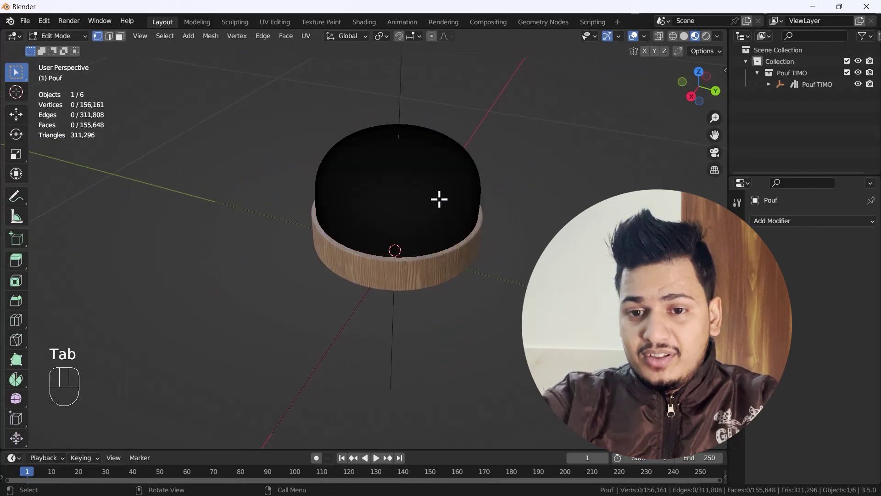
scroll(441, 199, up, 5)
scroll(443, 197, down, 6)
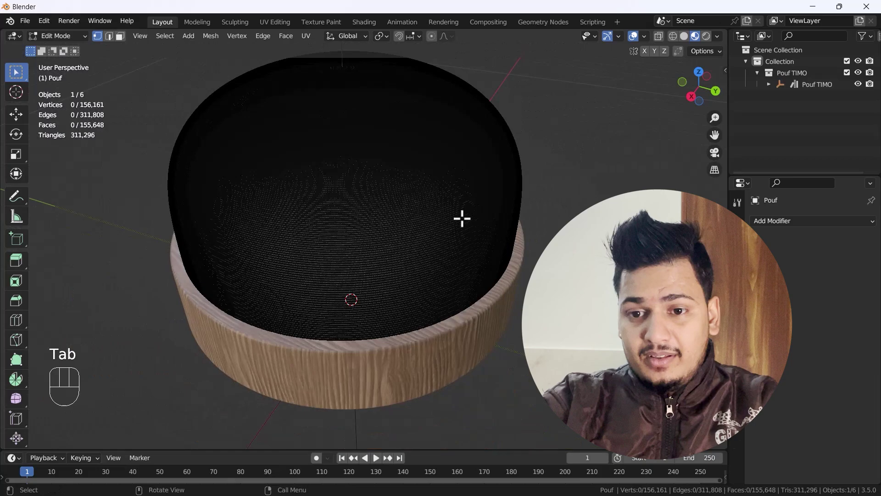
key(Tab)
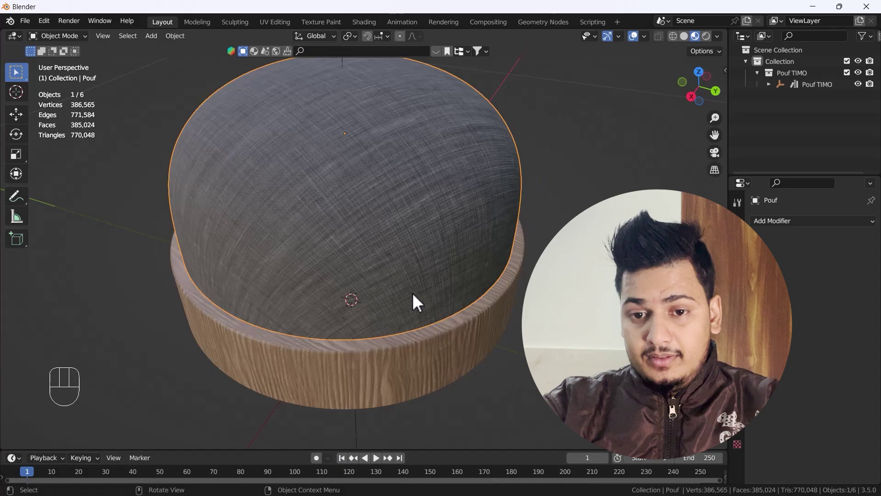
- Turn on the Wireframe viewport overlay and deselect the pouf to see its wireframe
click(644, 37)
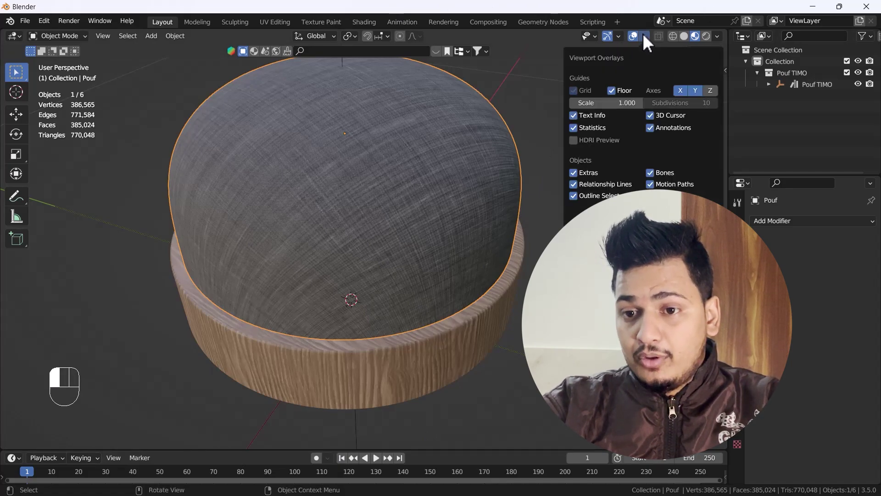
click(575, 230)
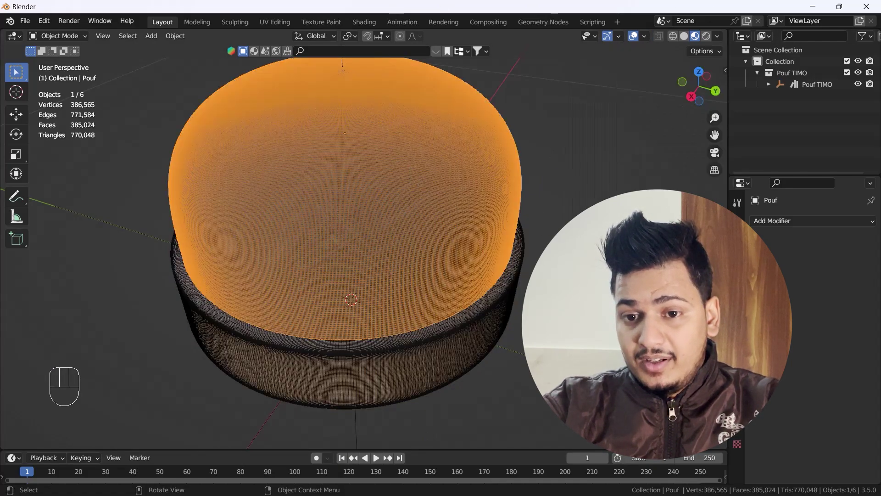
key(alt+a)
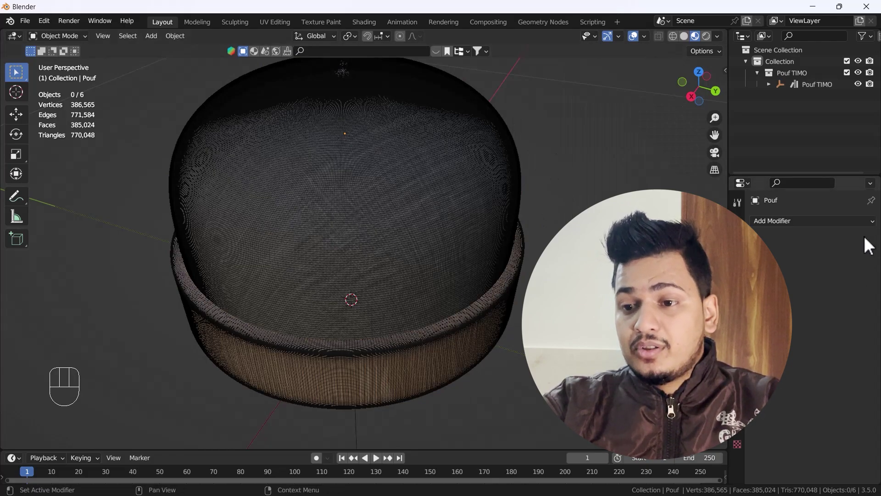
- Add a Decimate modifier to the pouf, set it to Un-Subdivide, and widen the properties panel
click(826, 221)
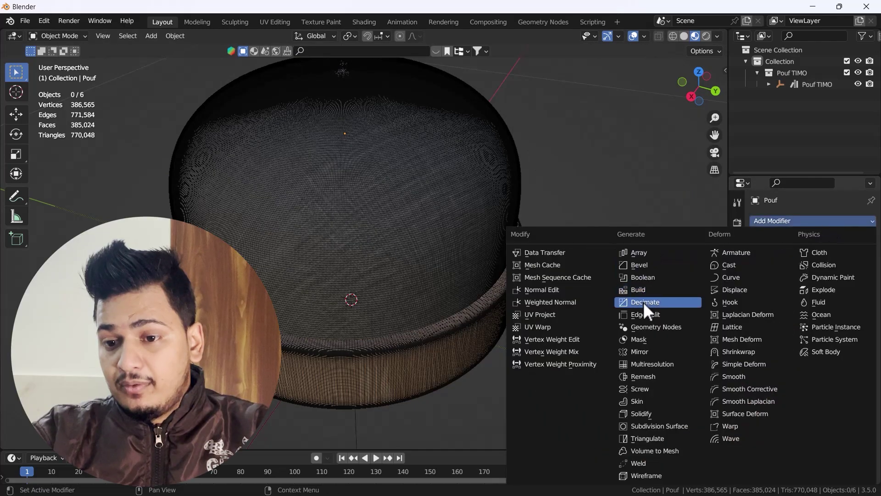
click(643, 302)
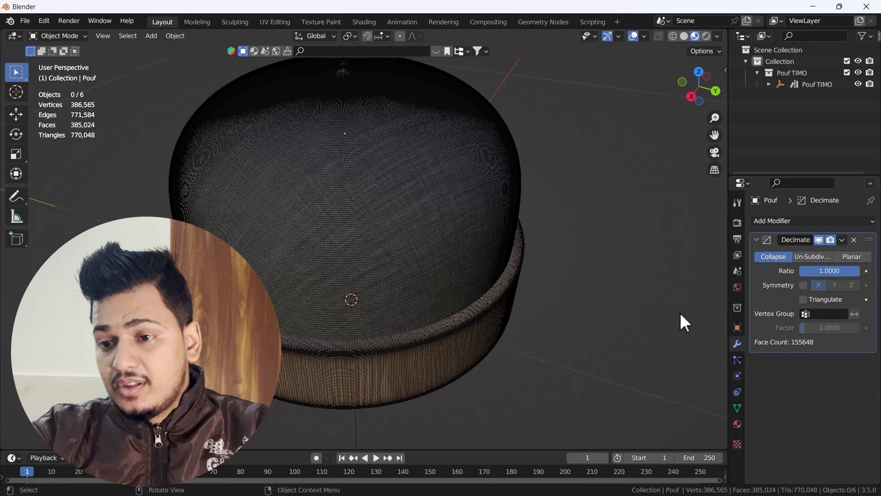
click(815, 256)
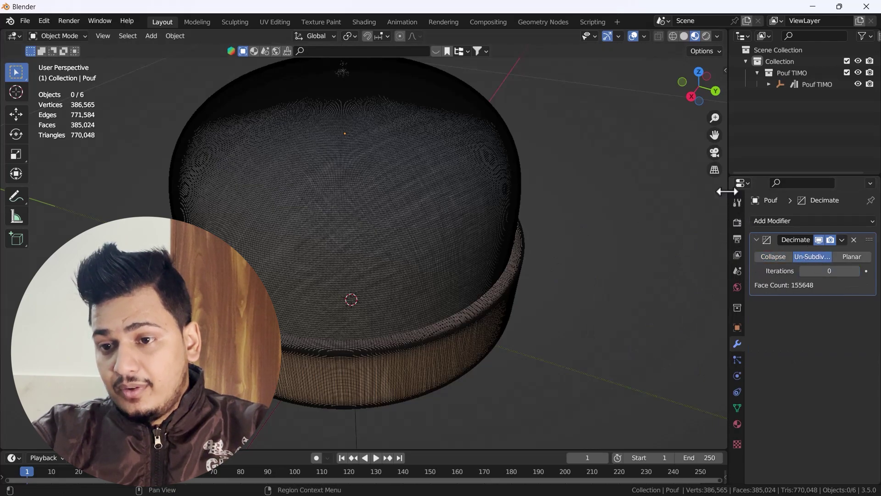
drag(728, 192, 649, 202)
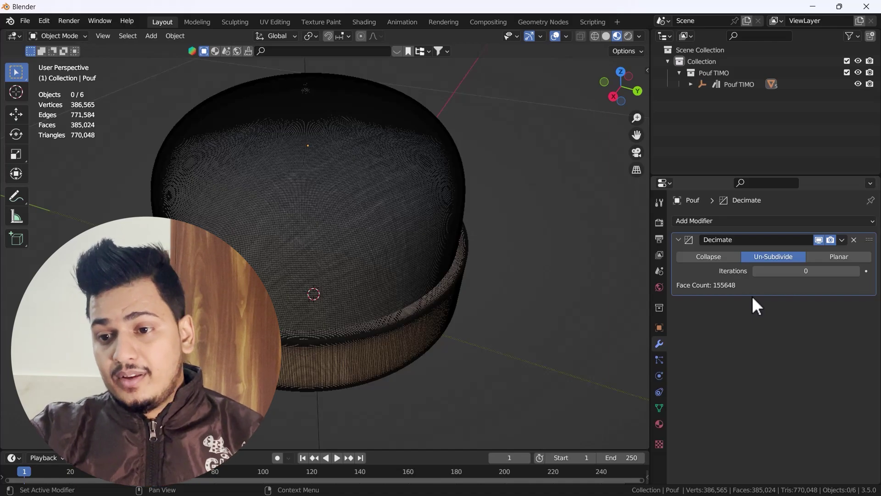
click(856, 271)
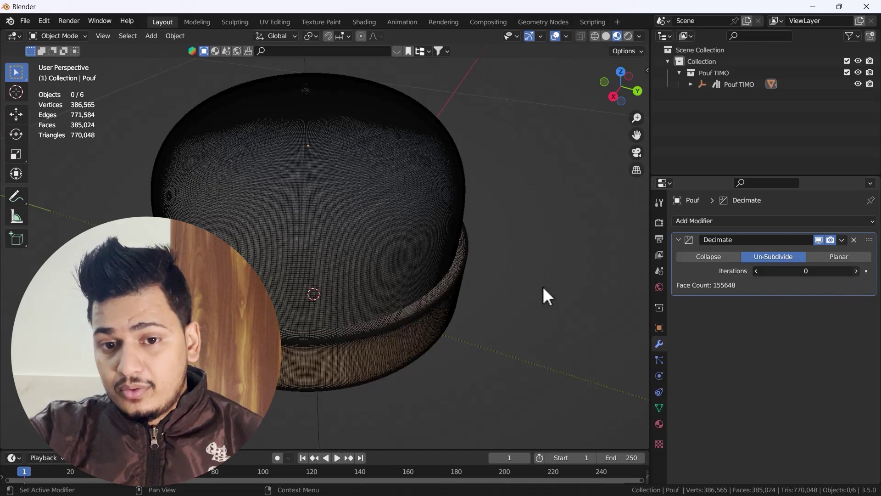
scroll(360, 211, up, 6)
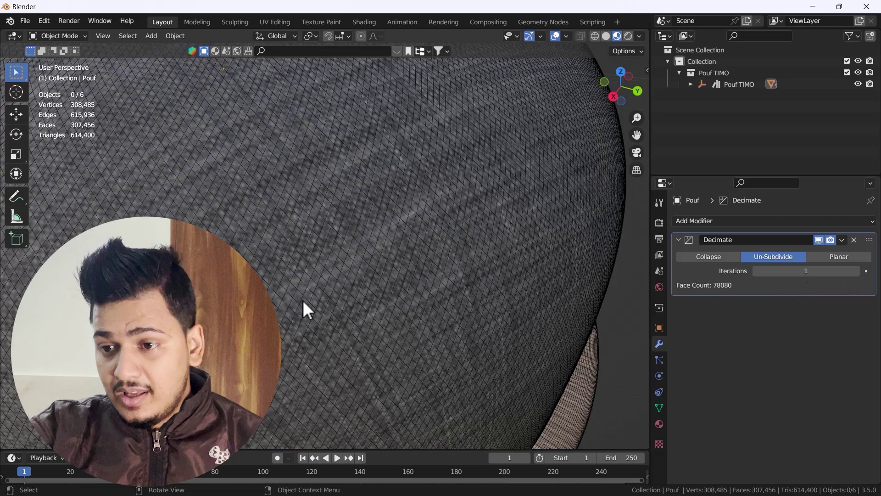
click(855, 271)
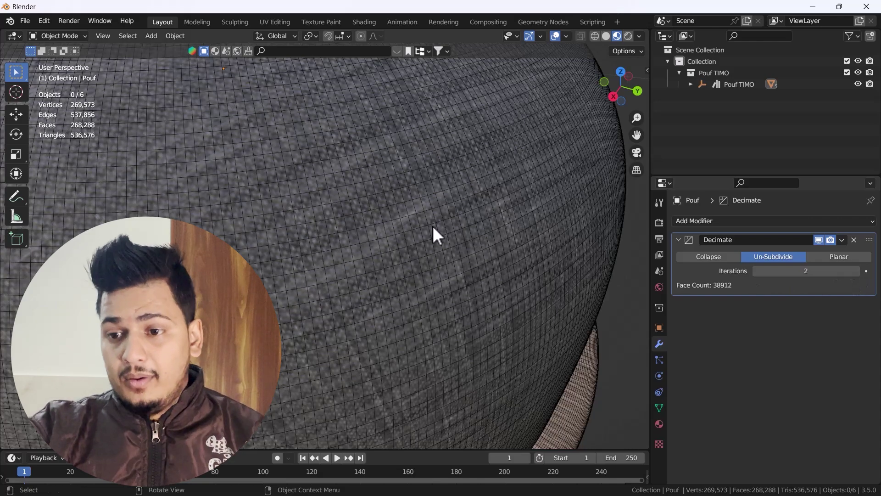
click(806, 271)
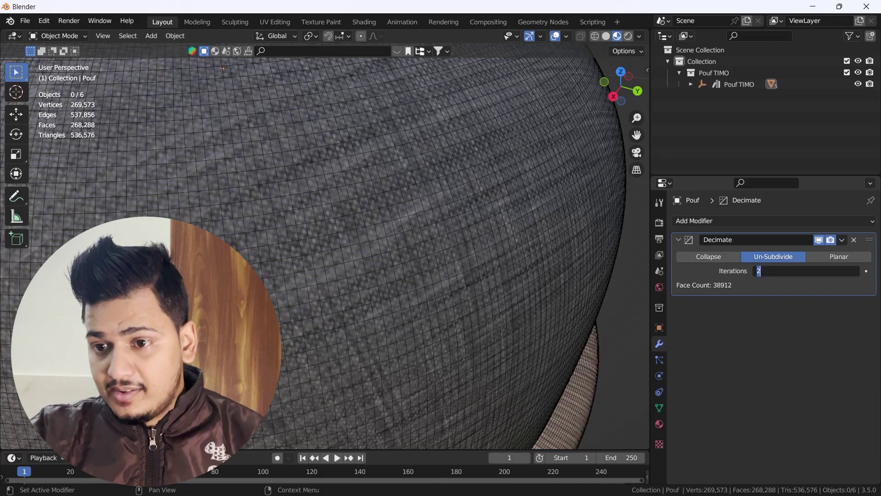
text(6)
key(Return)
scroll(382, 279, down, 6)
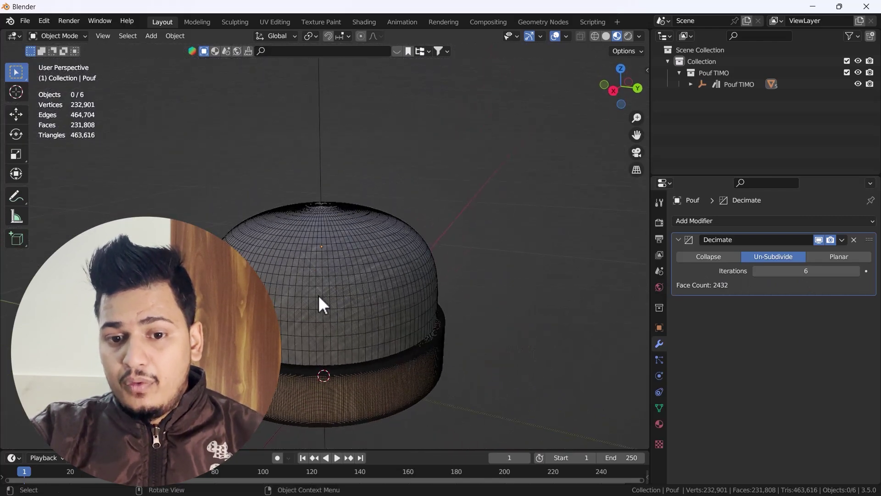
scroll(321, 297, up, 5)
click(819, 240)
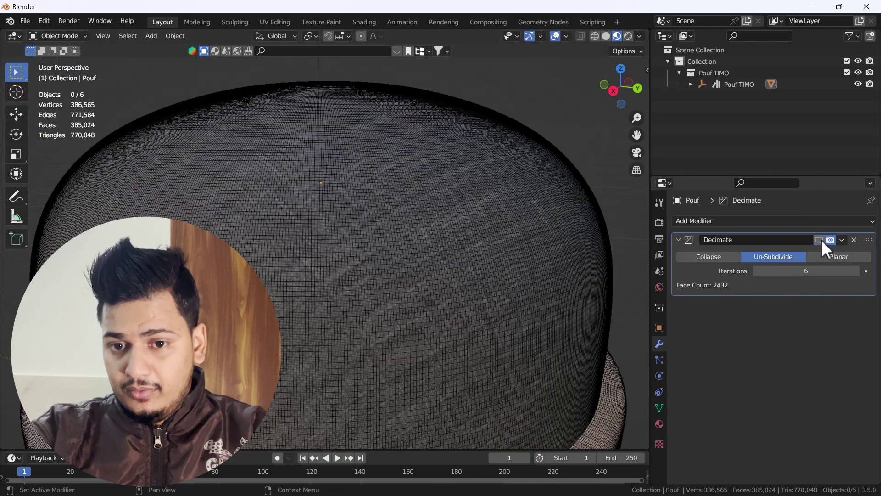
click(820, 239)
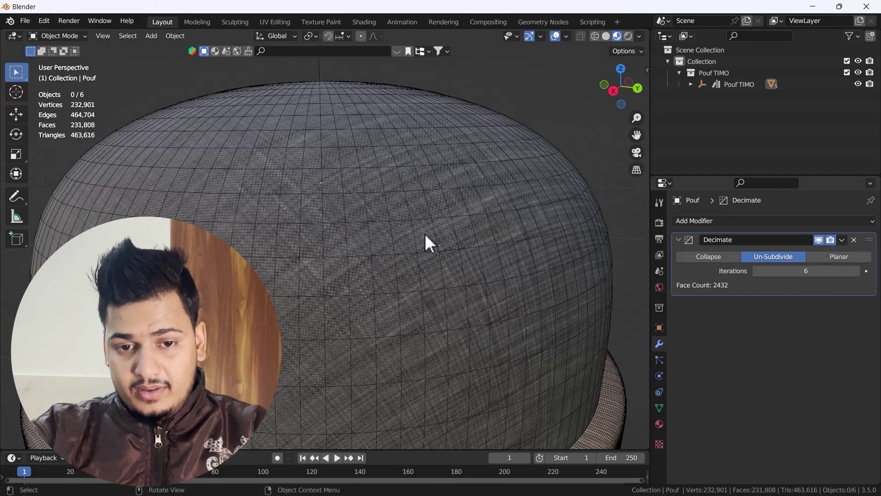
scroll(427, 238, down, 3)
middle_drag(436, 285, 418, 242)
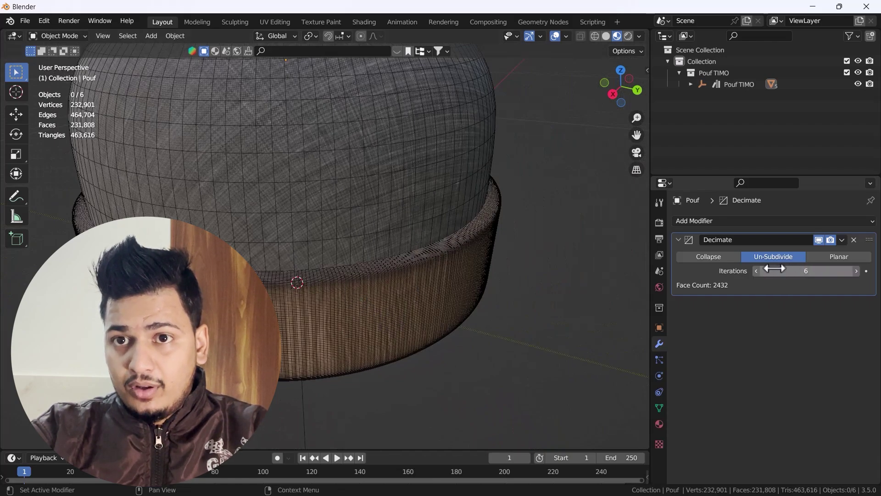
- Copy the dome's Un-Subdivide Decimate modifier onto the wooden base with Ctrl+L
click(393, 290)
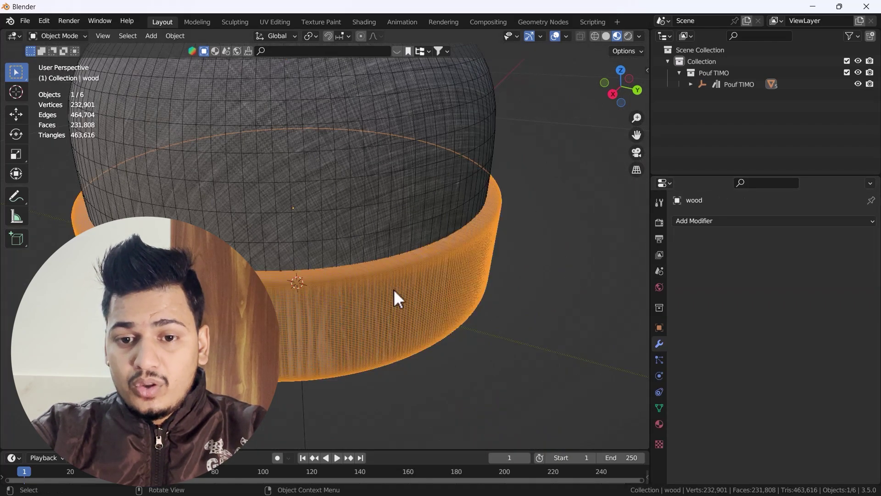
shift+click(374, 186)
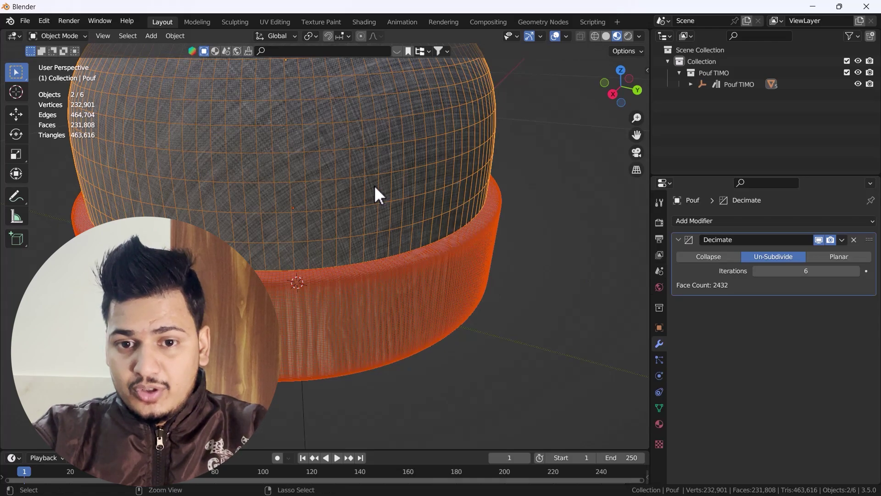
key(ctrl+l)
click(373, 186)
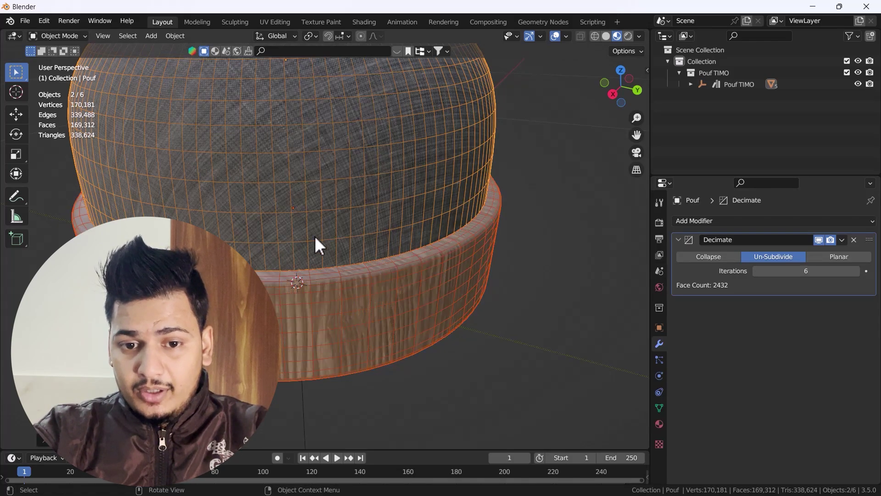
- Copy the wooden base's Decimate modifier onto the feet
middle_drag(315, 246, 351, 221)
shift+click(350, 221)
shift+click(384, 315)
middle_drag(384, 316, 439, 198)
shift+click(439, 200)
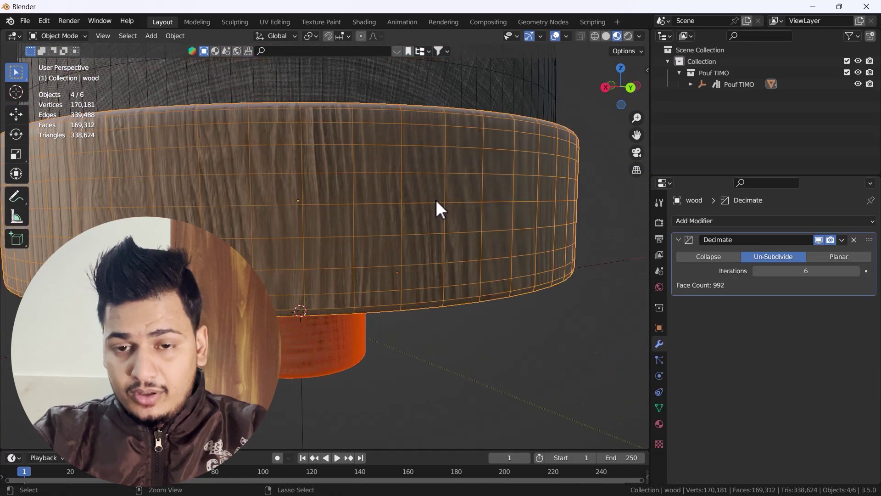
key(ctrl+l)
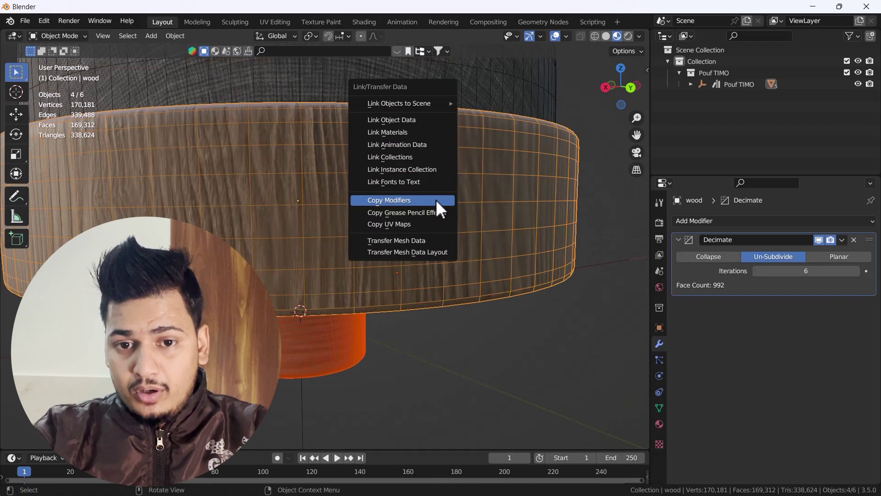
click(436, 201)
- Deselect all and orbit beneath the pouf to check the decimated base and feet
middle_drag(415, 220, 525, 272)
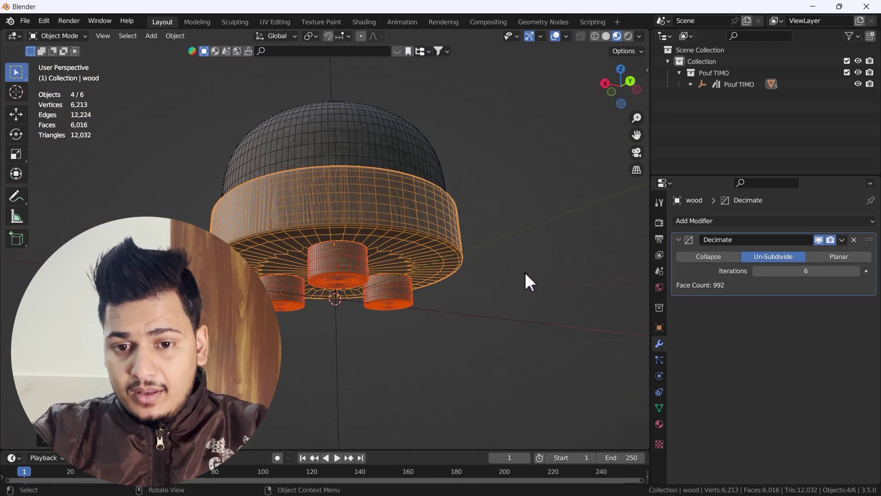
click(525, 272)
scroll(406, 269, up, 6)
middle_drag(406, 269, 384, 266)
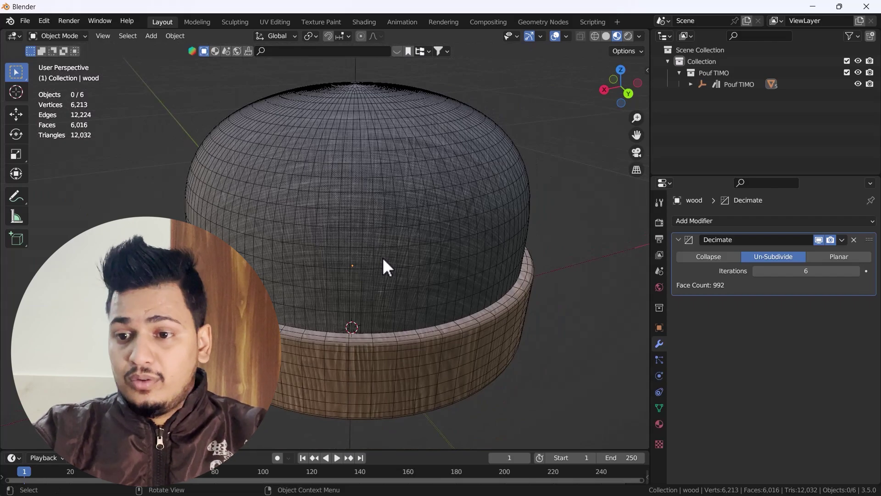
- Box-select all six pouf parts and convert them to meshes
scroll(382, 257, down, 8)
drag(188, 139, 482, 340)
right_click(381, 230)
mouse_move(385, 230)
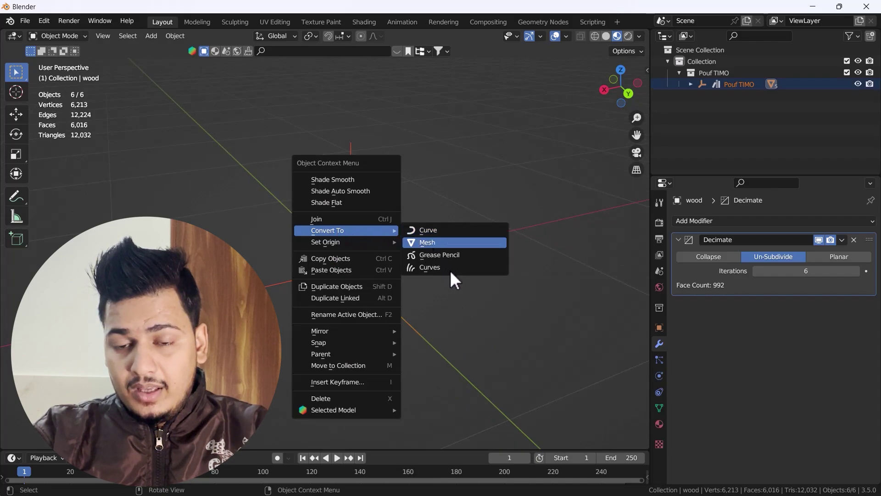
key(Return)
- Select the Pouf dome and inspect its baked low-poly topology in Edit Mode
click(424, 258)
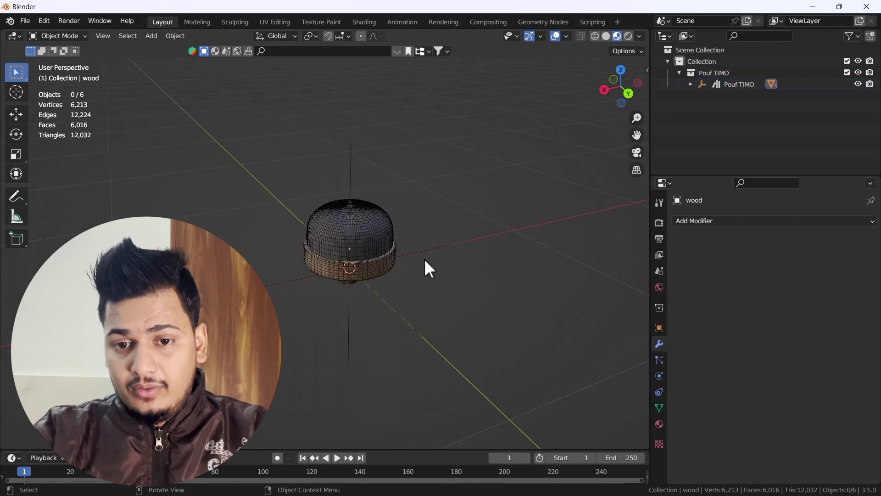
middle_drag(424, 258, 365, 233)
click(366, 233)
scroll(372, 232, up, 3)
key(Tab)
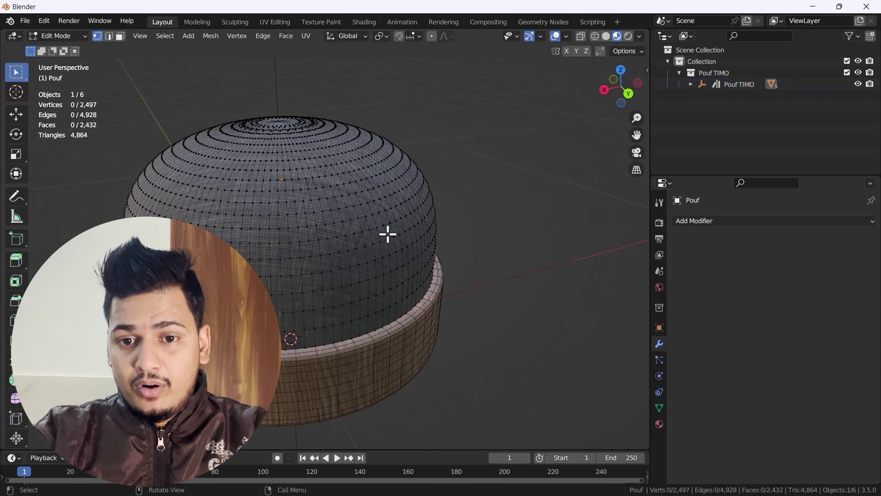
key(Tab)
- Turn off the Wireframe overlay and deselect the dome to view the clean surface
click(567, 37)
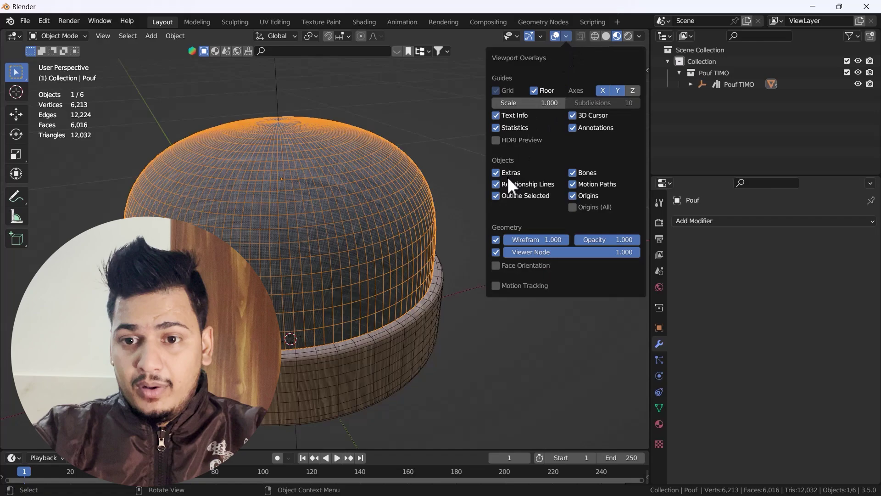
click(496, 239)
click(444, 133)
scroll(323, 219, up, 2)
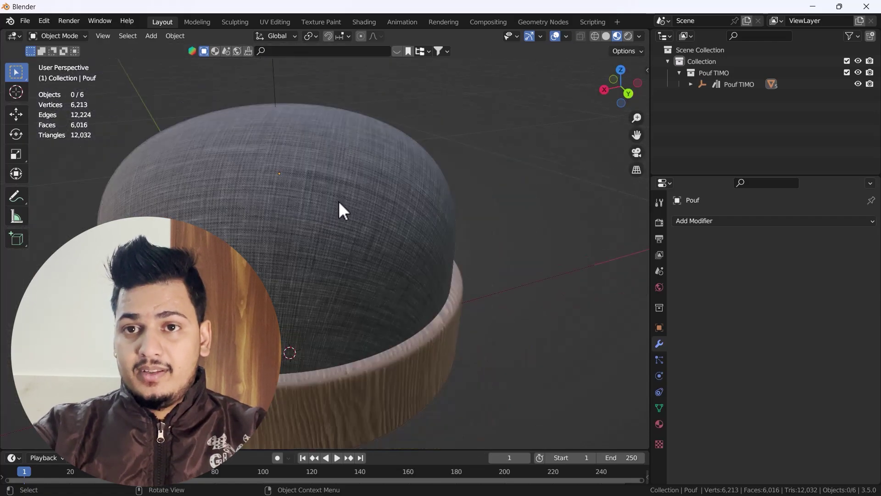